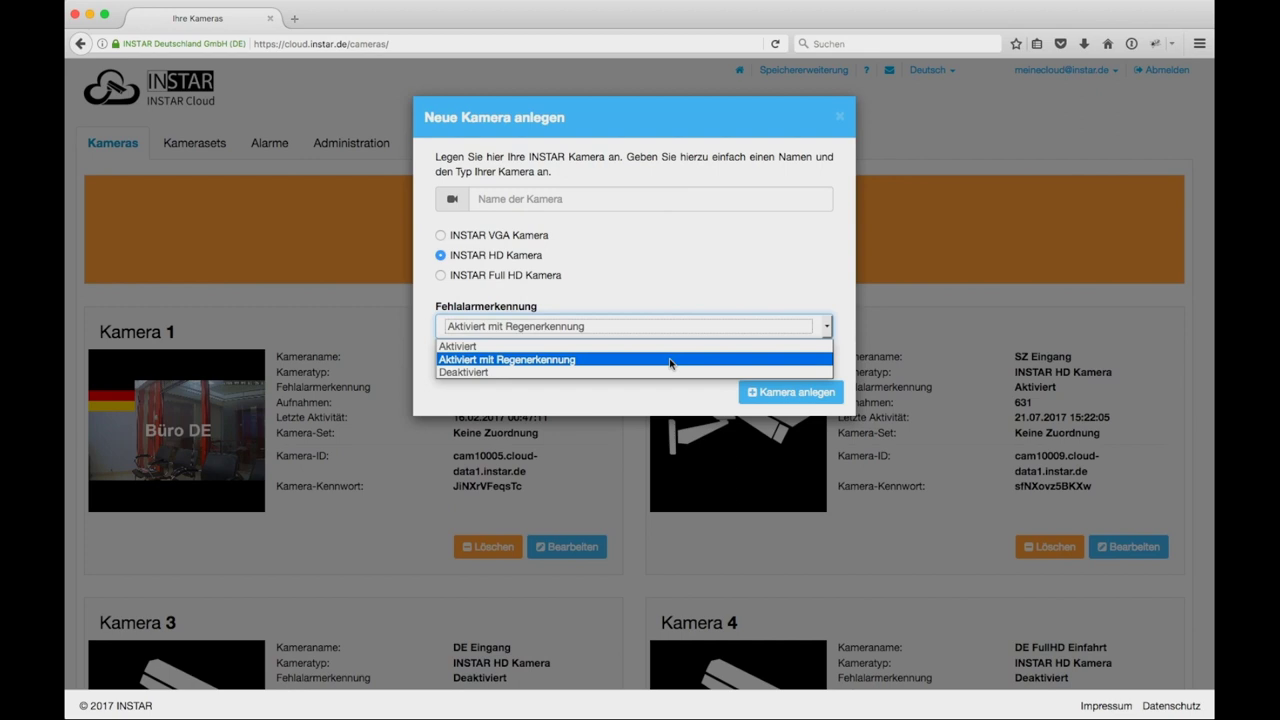
Dismiss the new camera dialog without creating a camera and open the SZ Eingang camera for editing
left_click(839, 118)
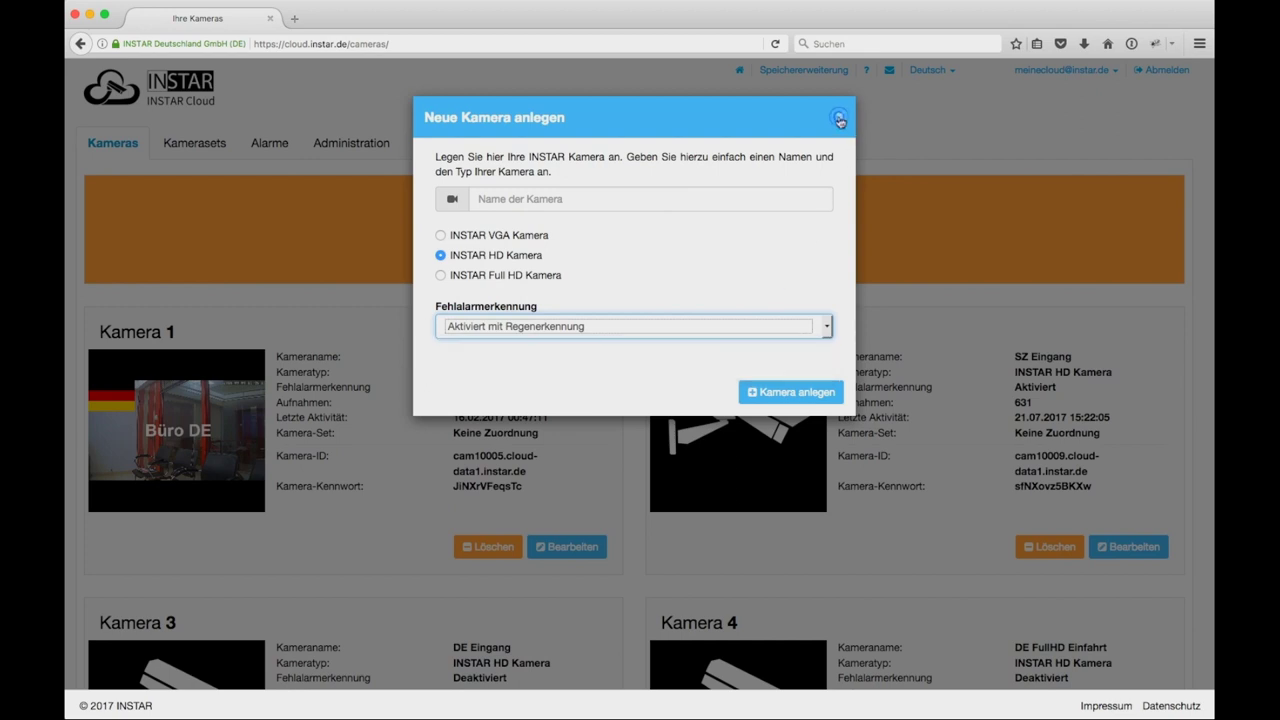
left_click(839, 120)
scroll(700, 340, "down", 1)
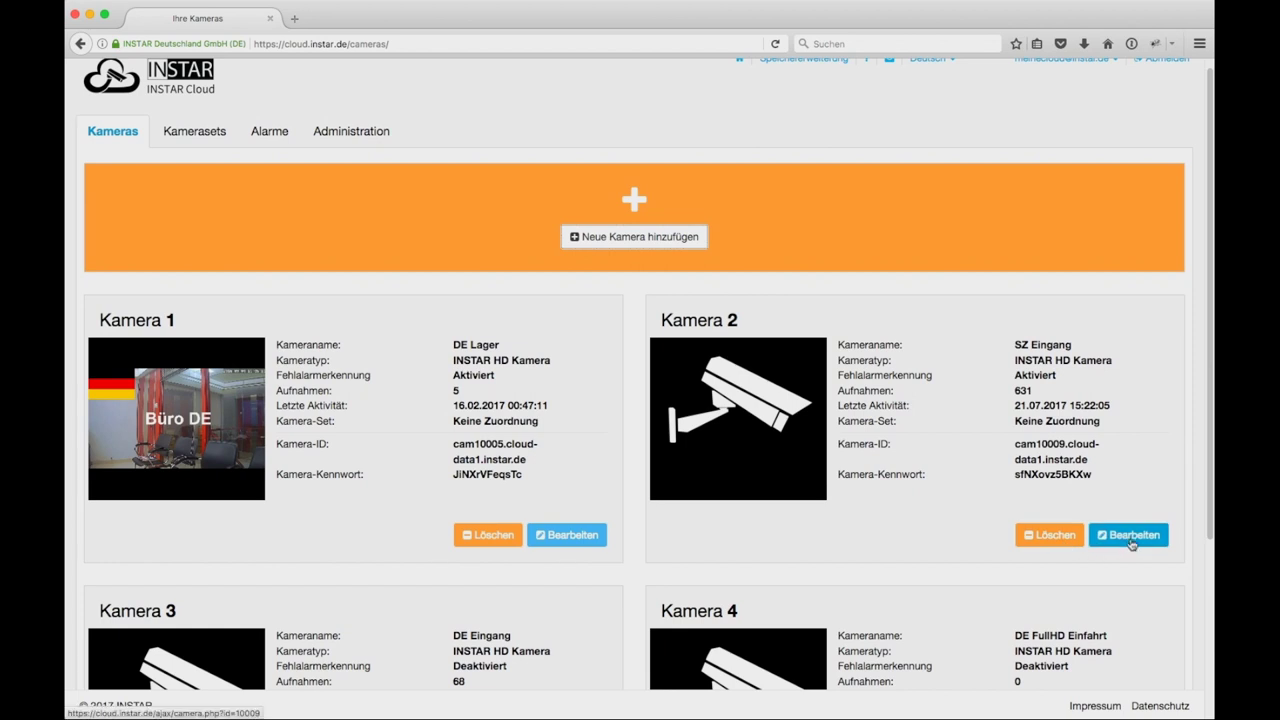
left_click(1127, 537)
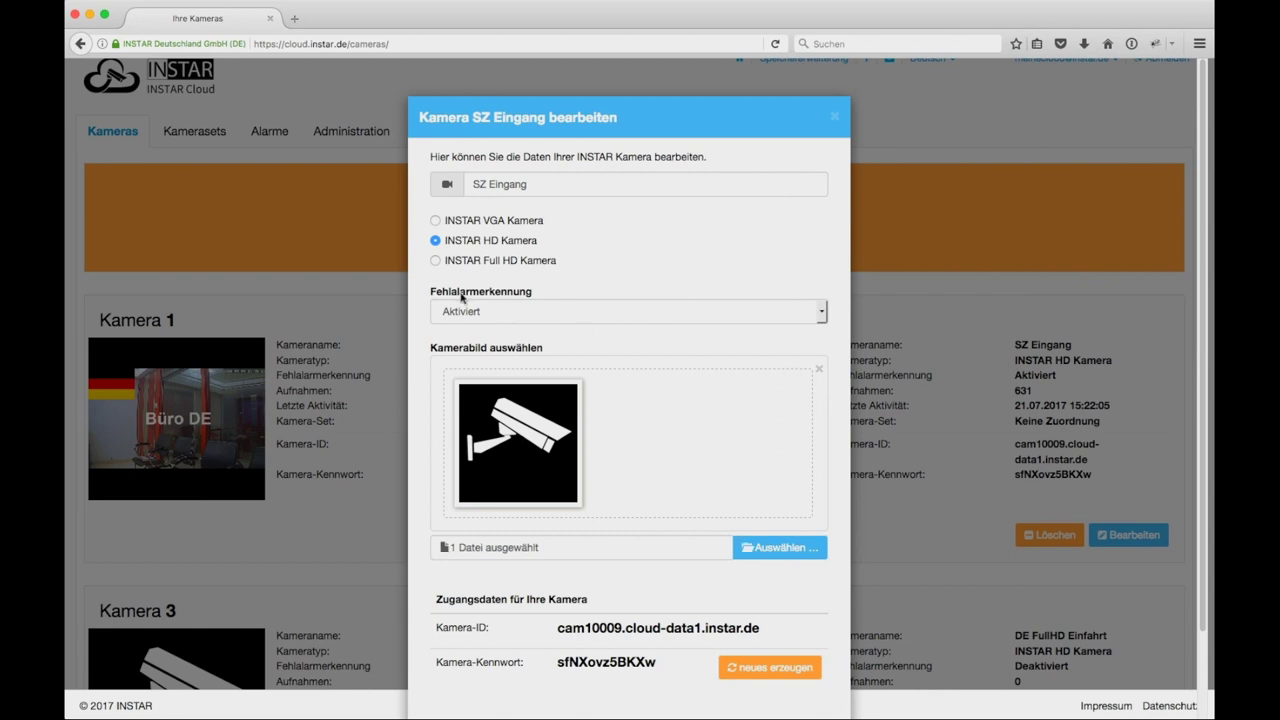
Review the Fehlalarmerkennung options for the SZ Eingang camera and close its settings without changing anything
left_click_drag(430, 291, 535, 296)
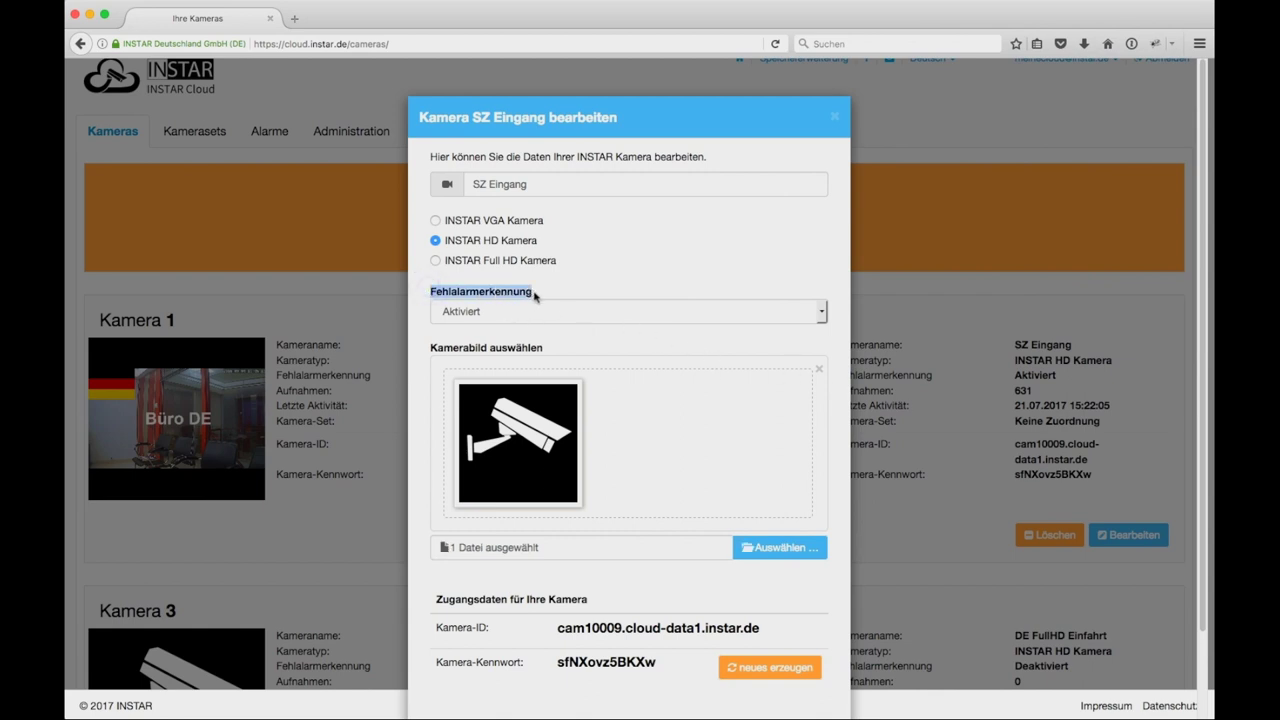
left_click(510, 292)
left_click(517, 311)
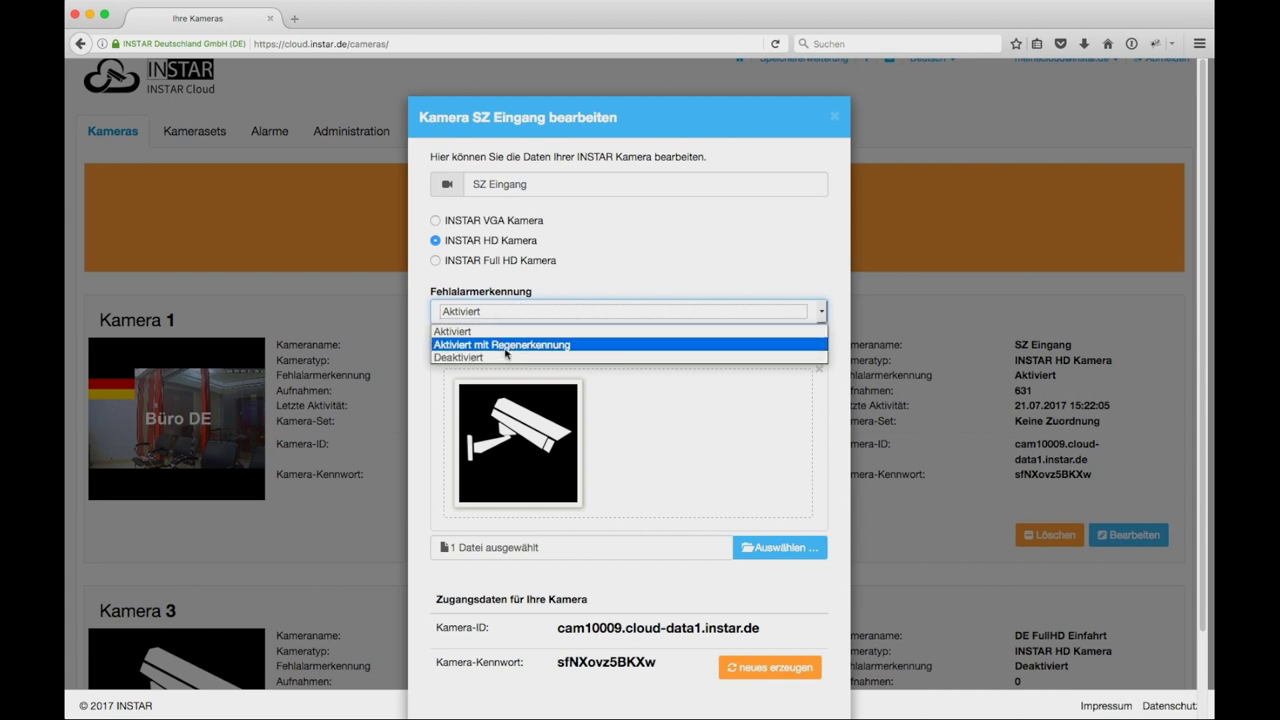
left_click(836, 120)
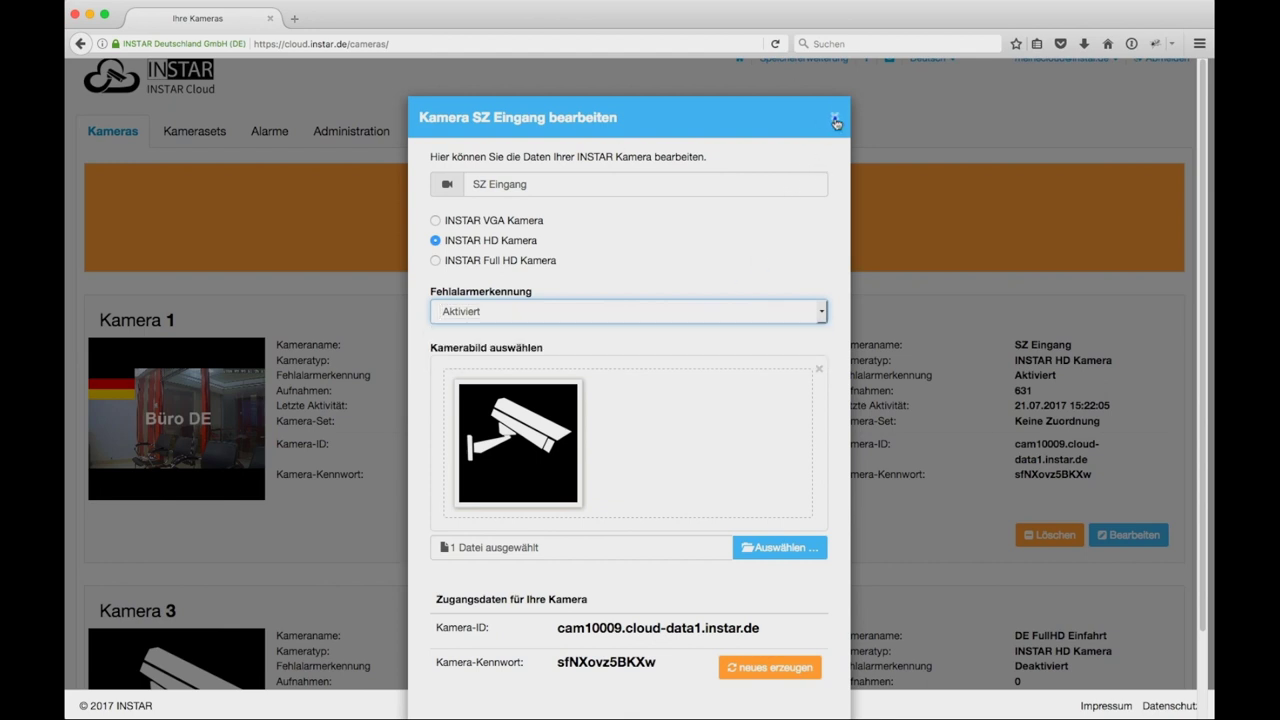
left_click(836, 120)
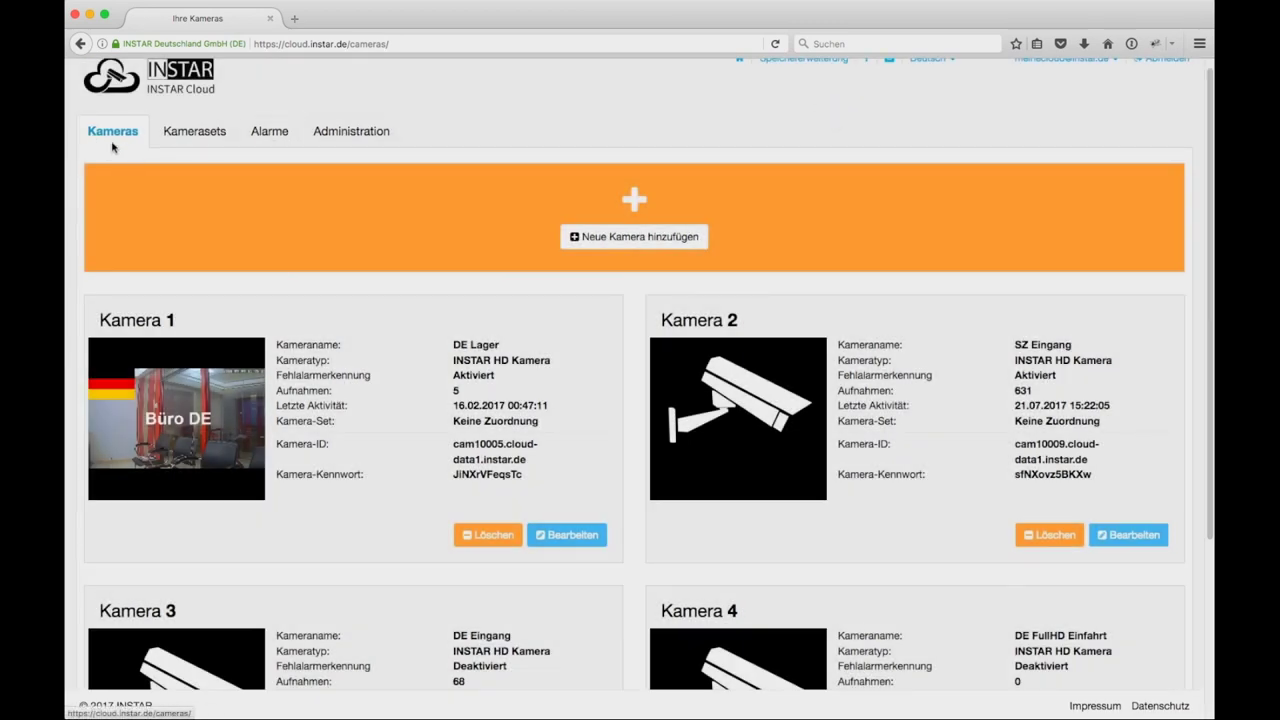
Go to the alarm recordings and filter the events to Alarme + Fehlalarme, dismissing the update notices
left_click(272, 134)
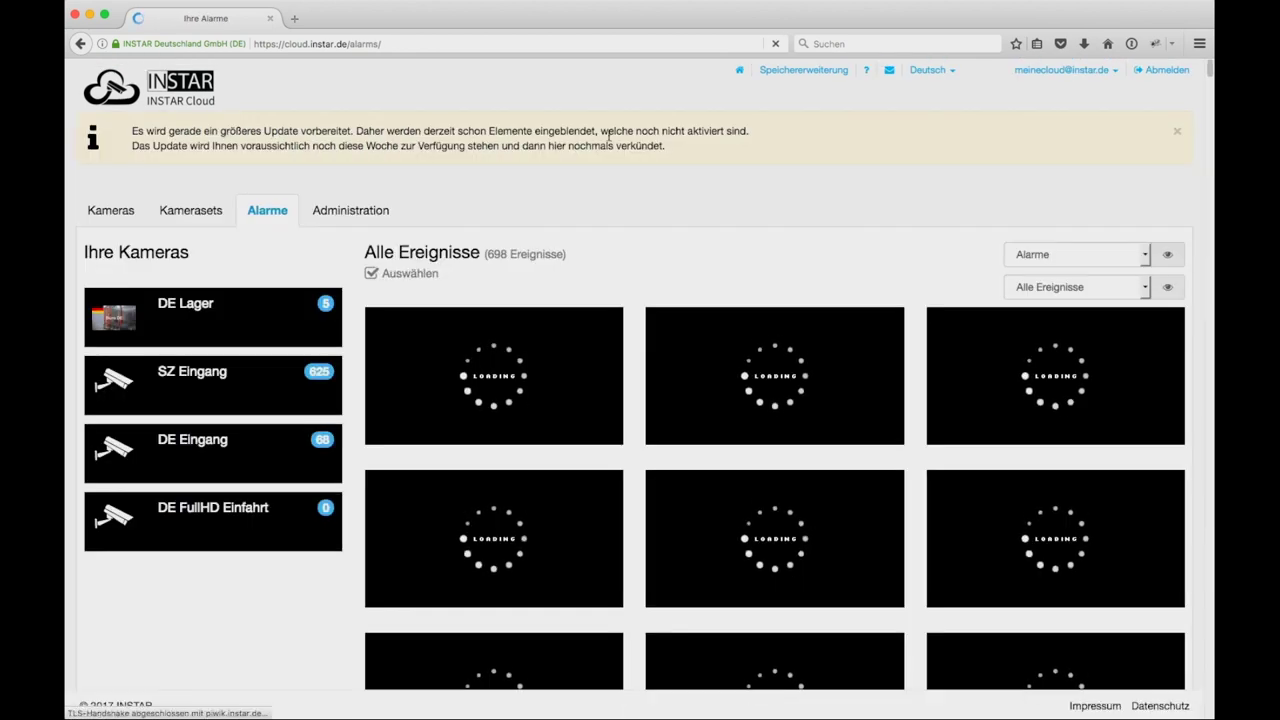
left_click(1178, 137)
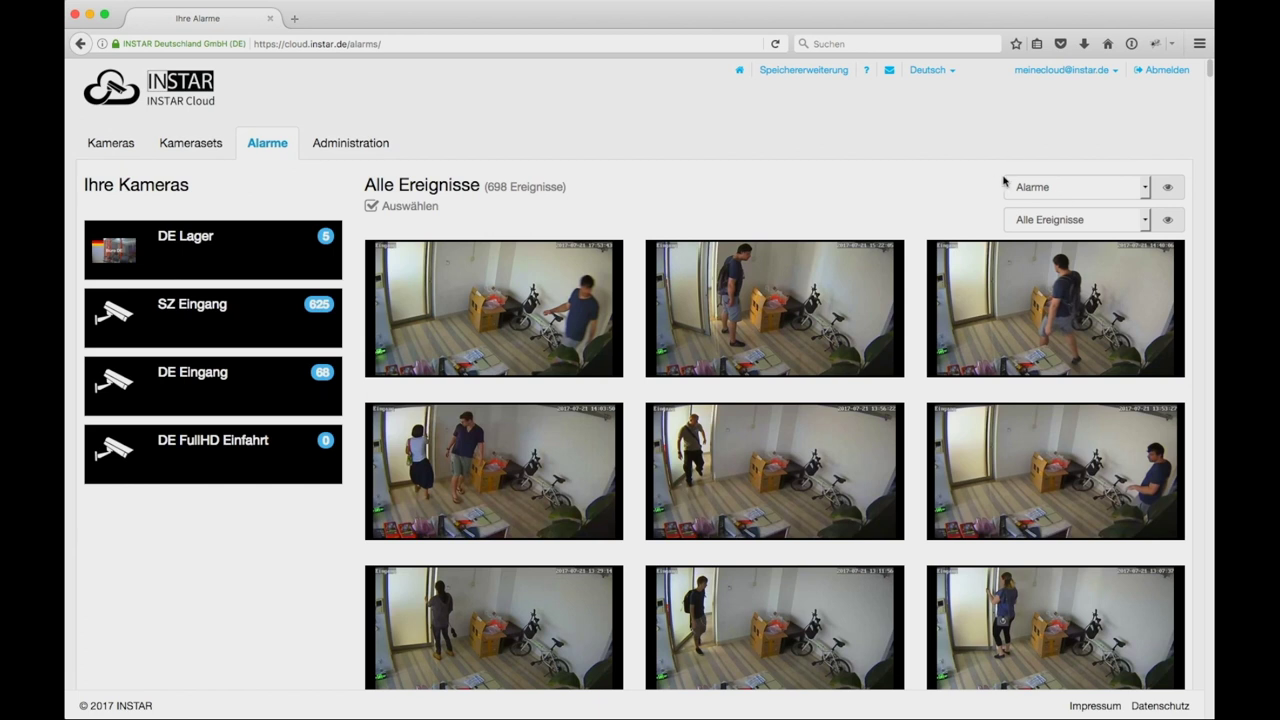
left_click(1083, 189)
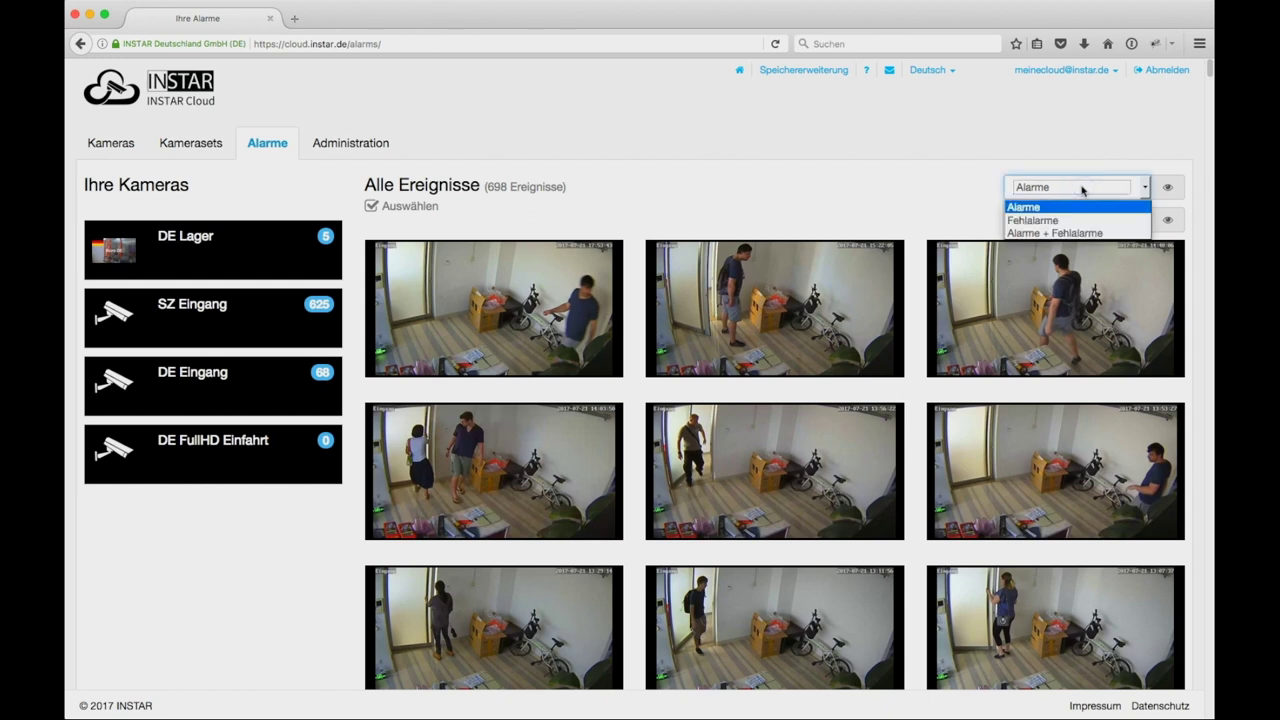
left_click(1043, 234)
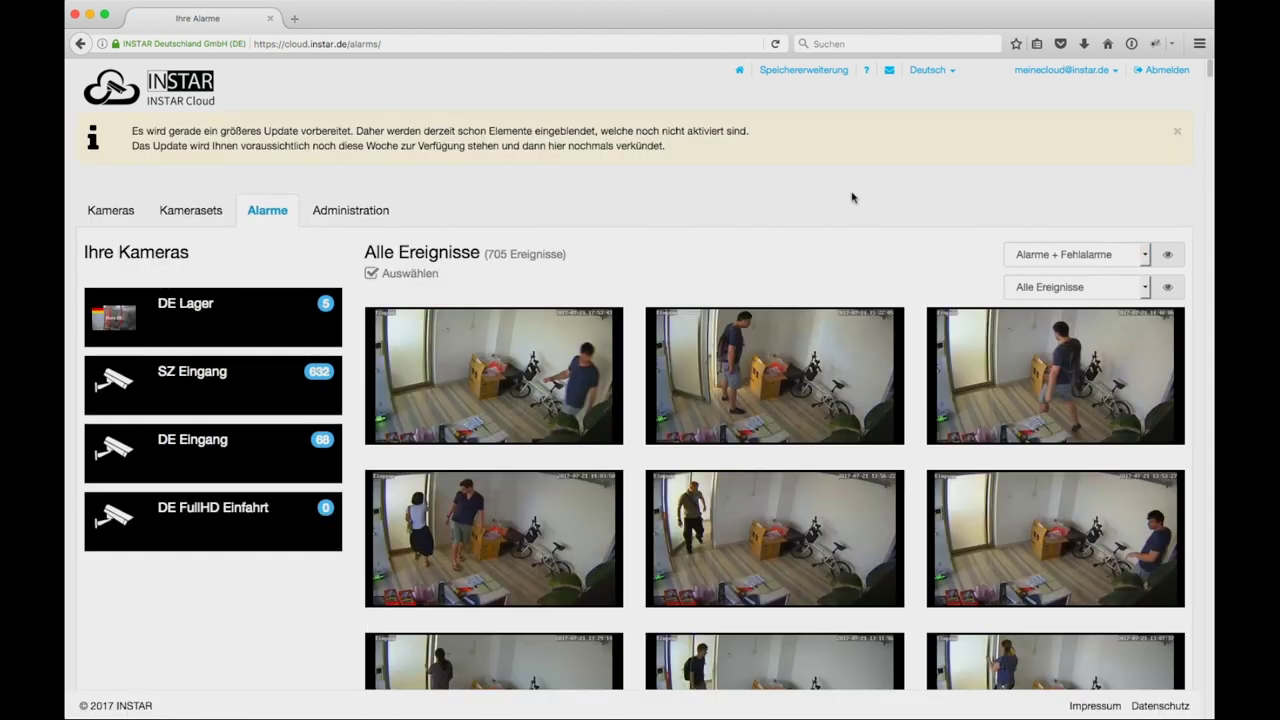
left_click(1177, 132)
Find the greyed-out recording marked as a false alarm in the event list and open it
scroll(925, 415, "down", 5)
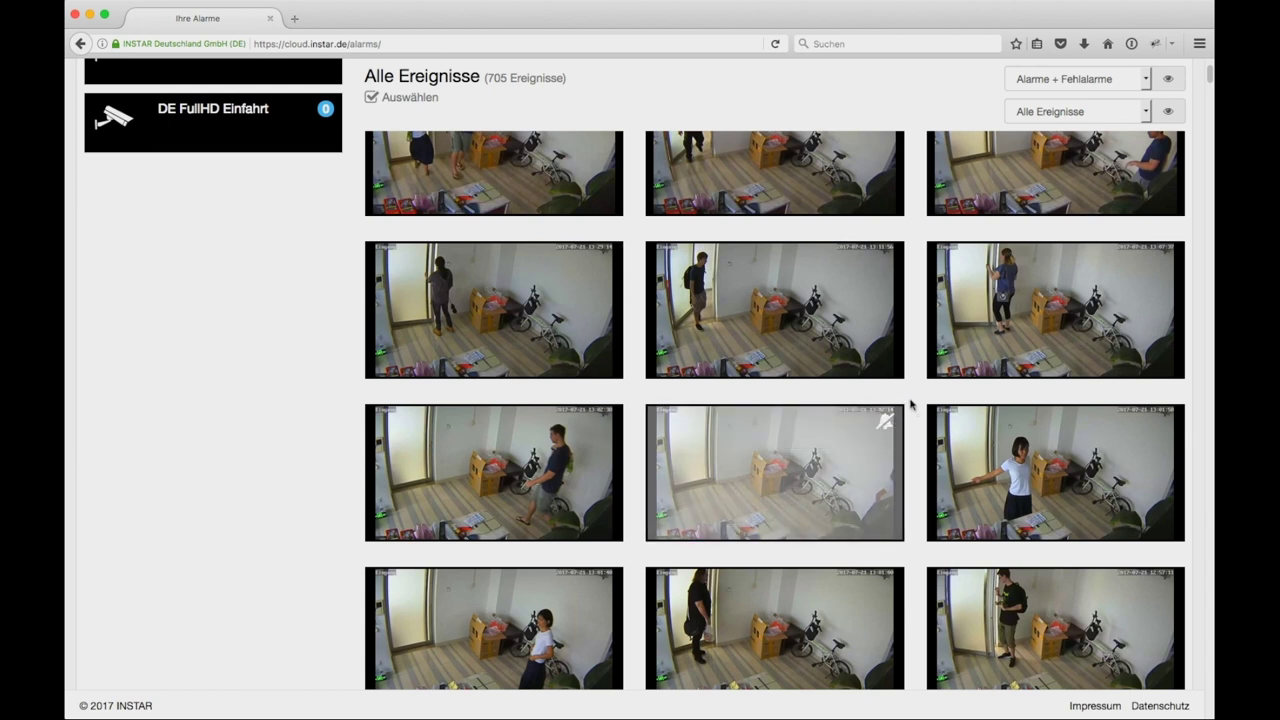
left_click(832, 474)
scroll(914, 420, "up", 5)
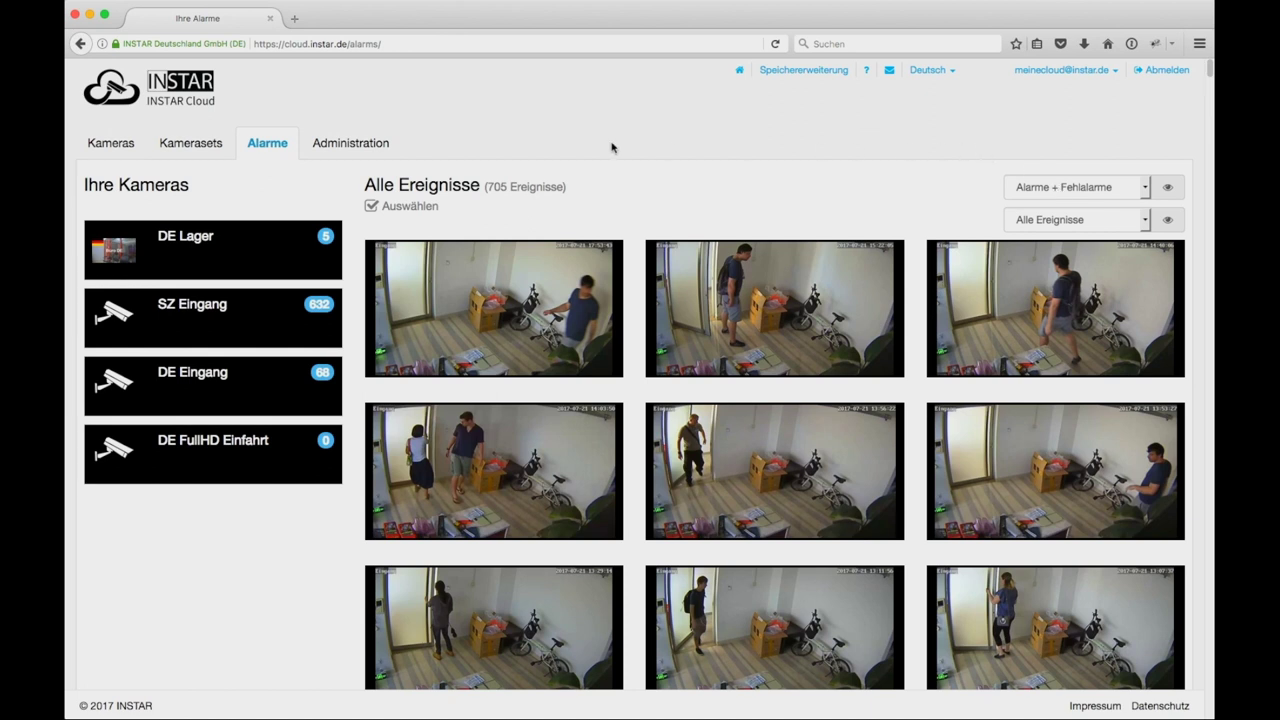
Open the alarm settings in the administration area, dismissing the update notice
left_click(355, 148)
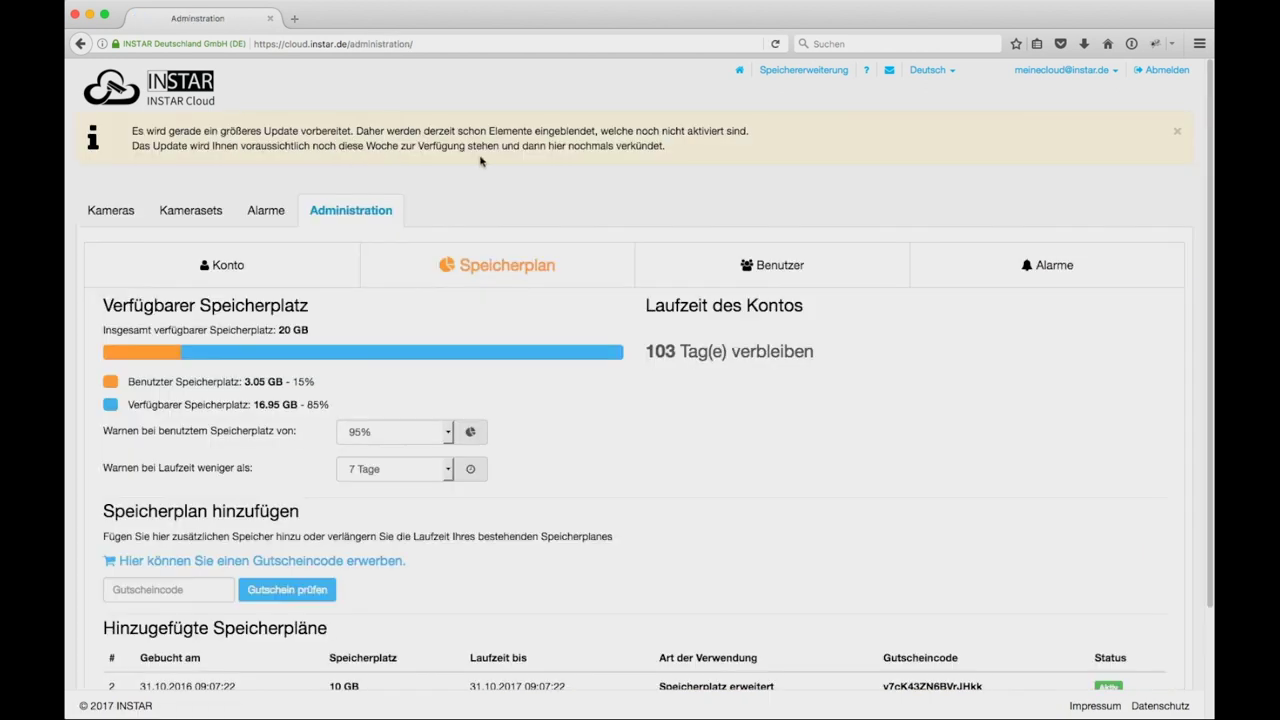
left_click(1177, 131)
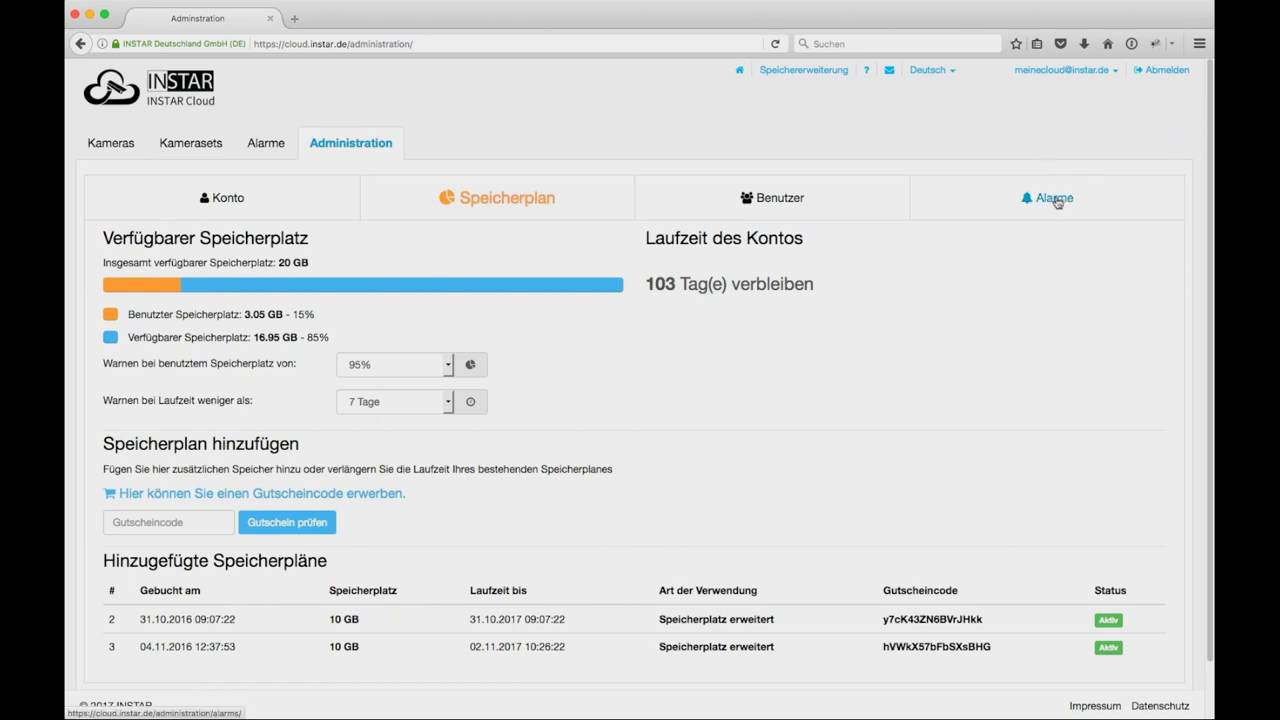
left_click(1057, 200)
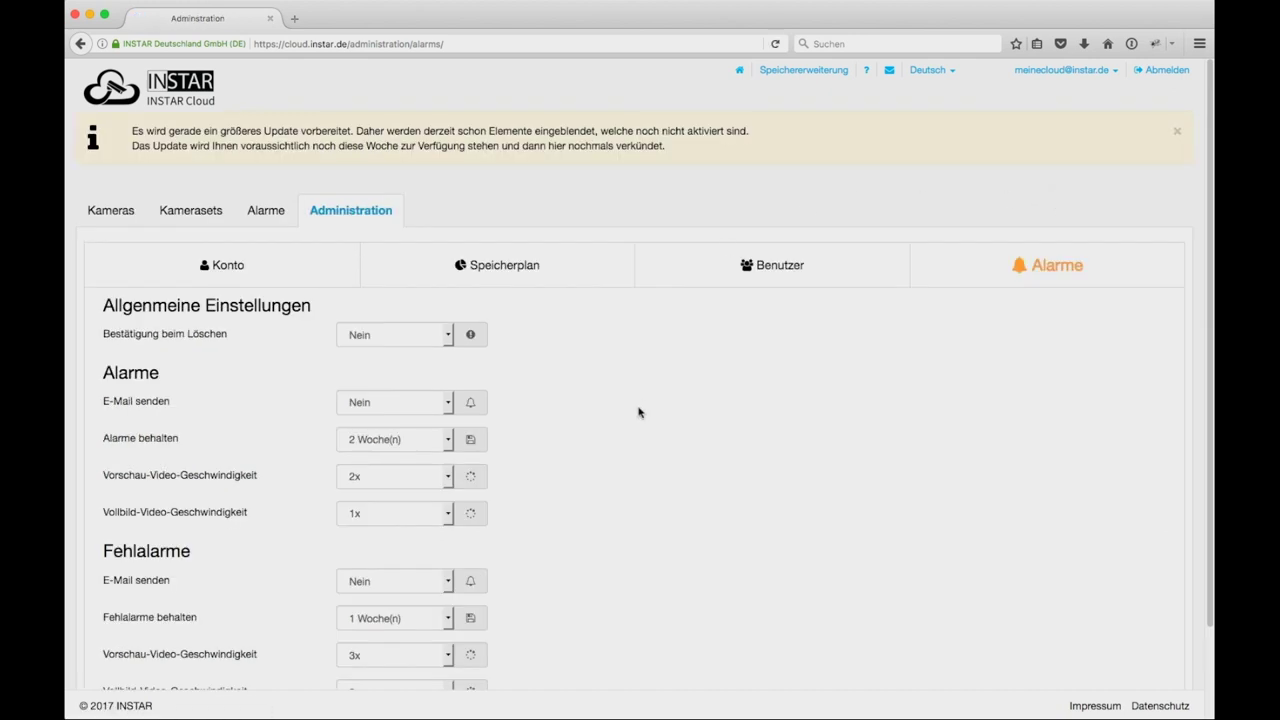
Examine the Fehlalarme options for retention period, preview video speed and full-screen video speed without changing them
scroll(636, 408, "down", 2)
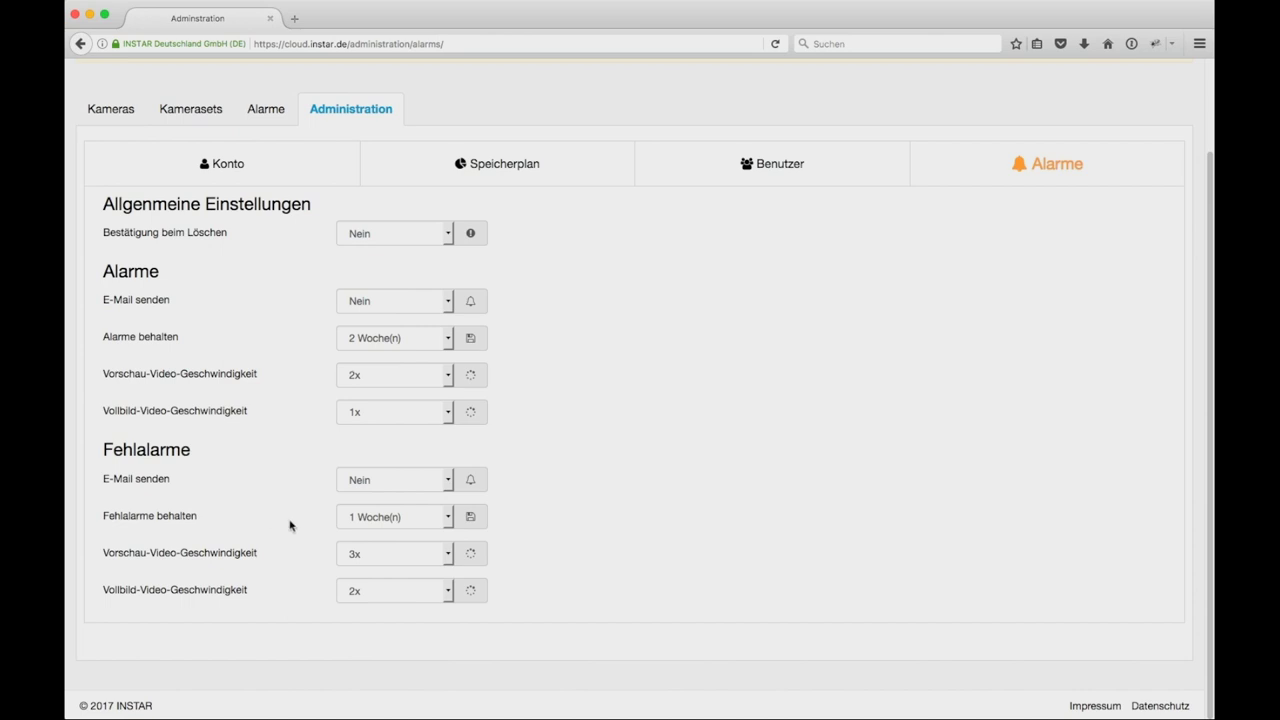
left_click(357, 518)
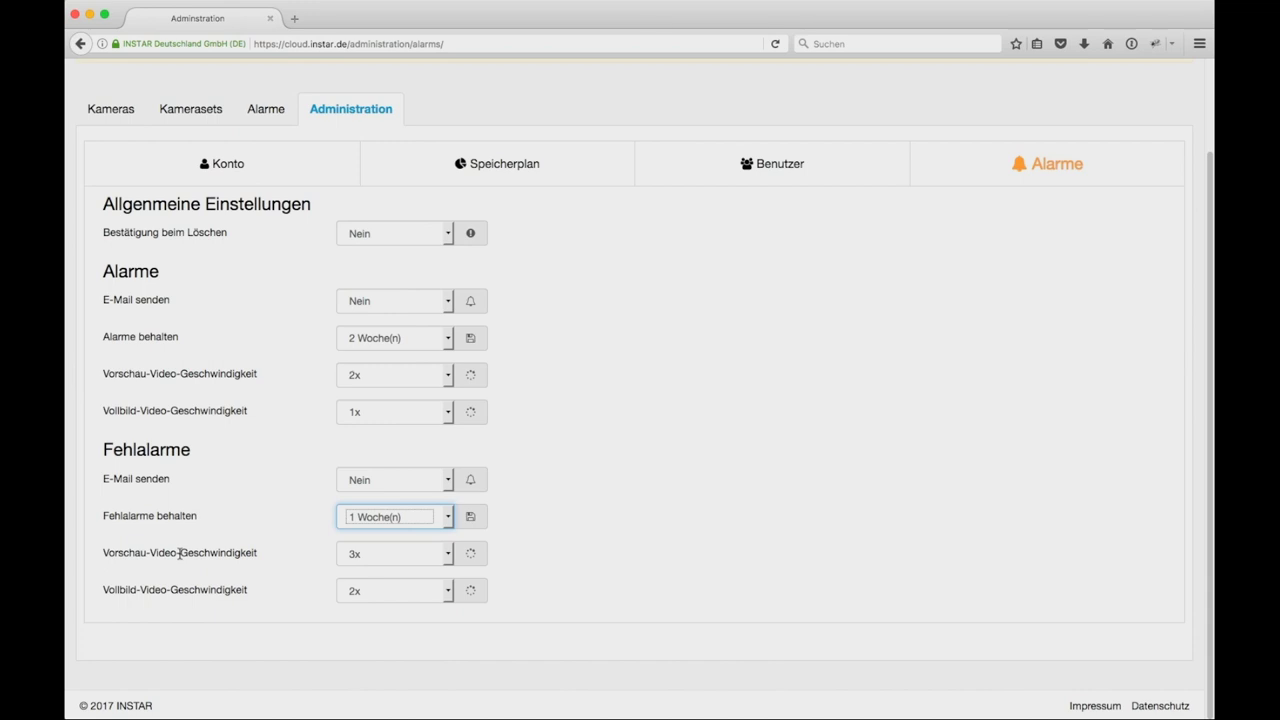
left_click(370, 558)
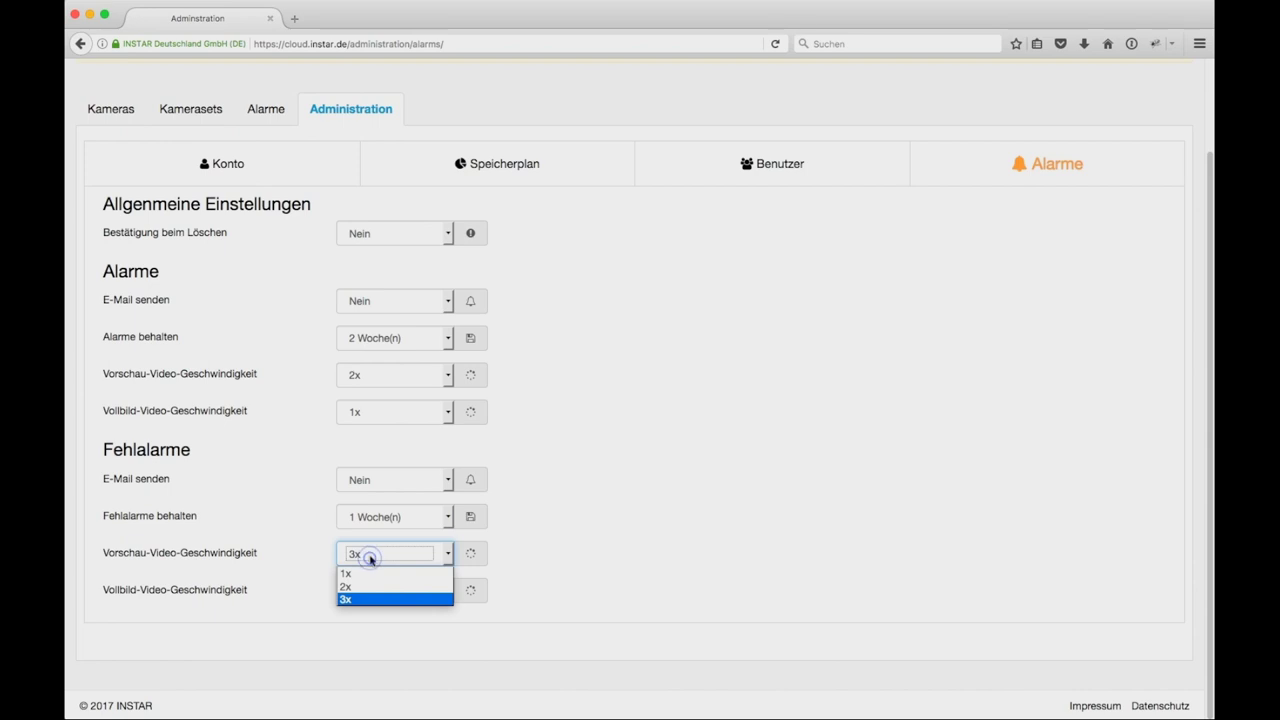
left_click(315, 549)
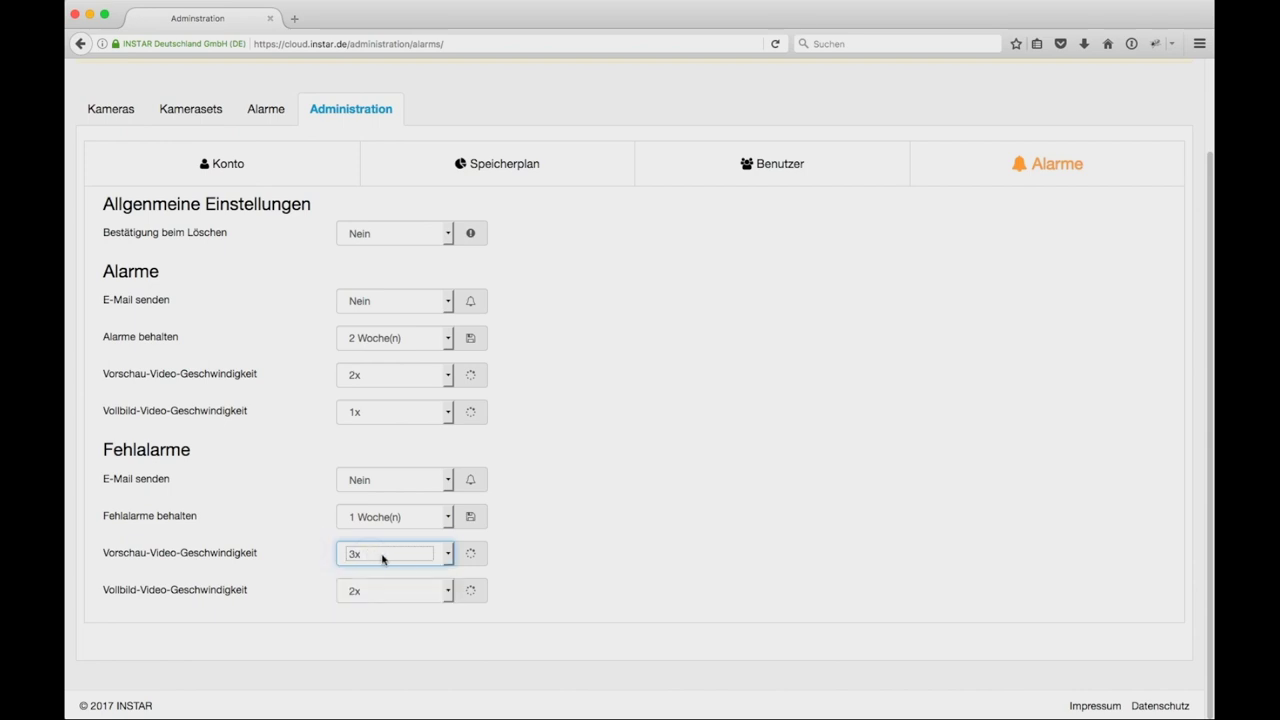
left_click(380, 592)
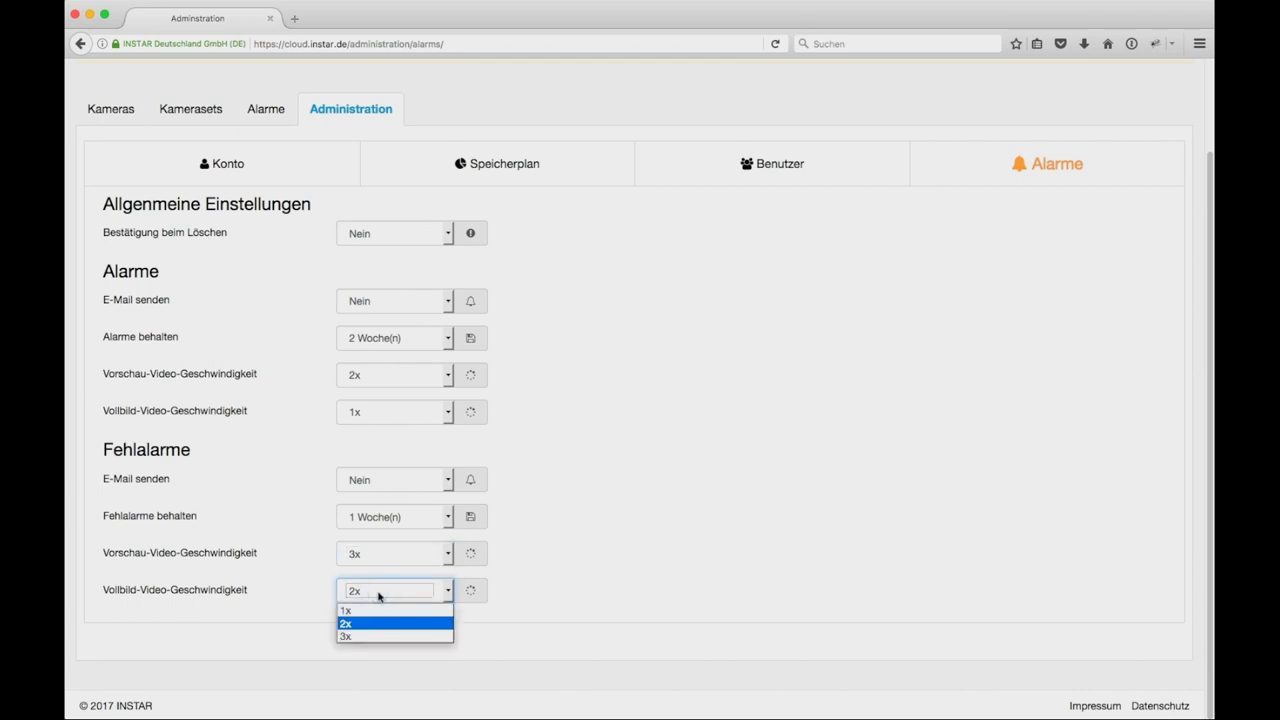
left_click(295, 586)
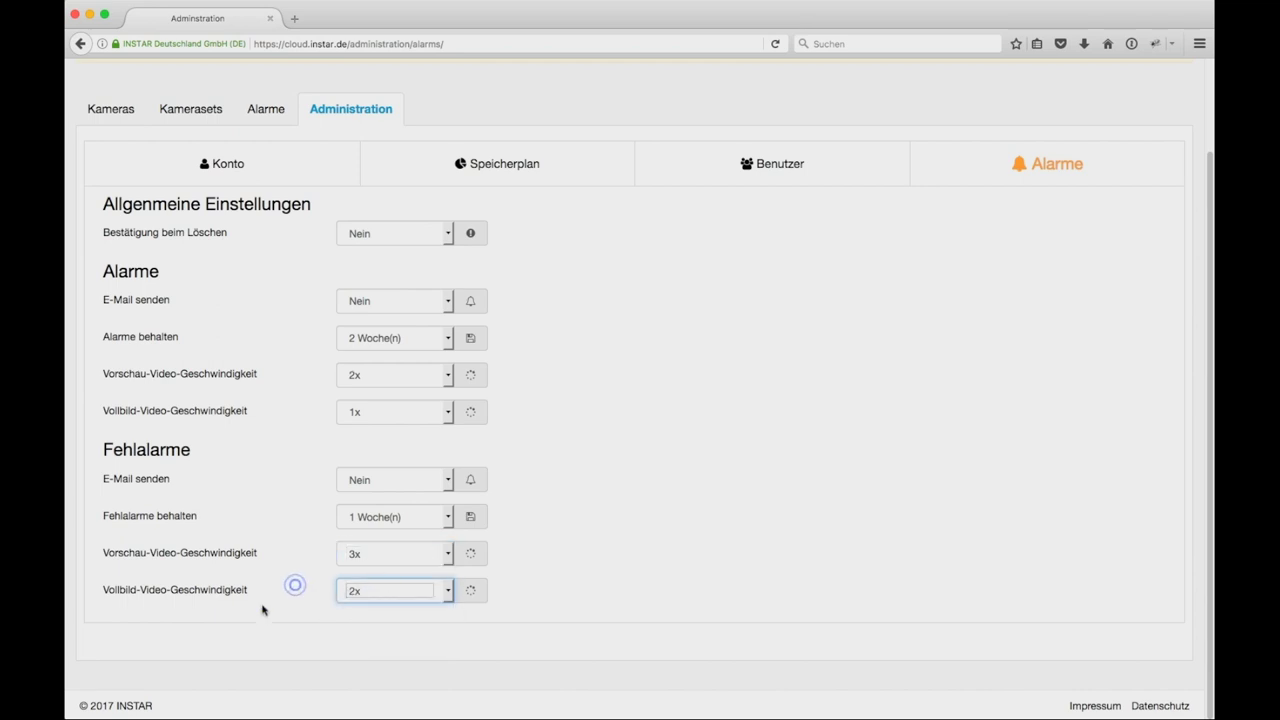
Highlight the domain cloud.instar.de in the page address
scroll(236, 497, "up", 1)
scroll(236, 497, "up", 2)
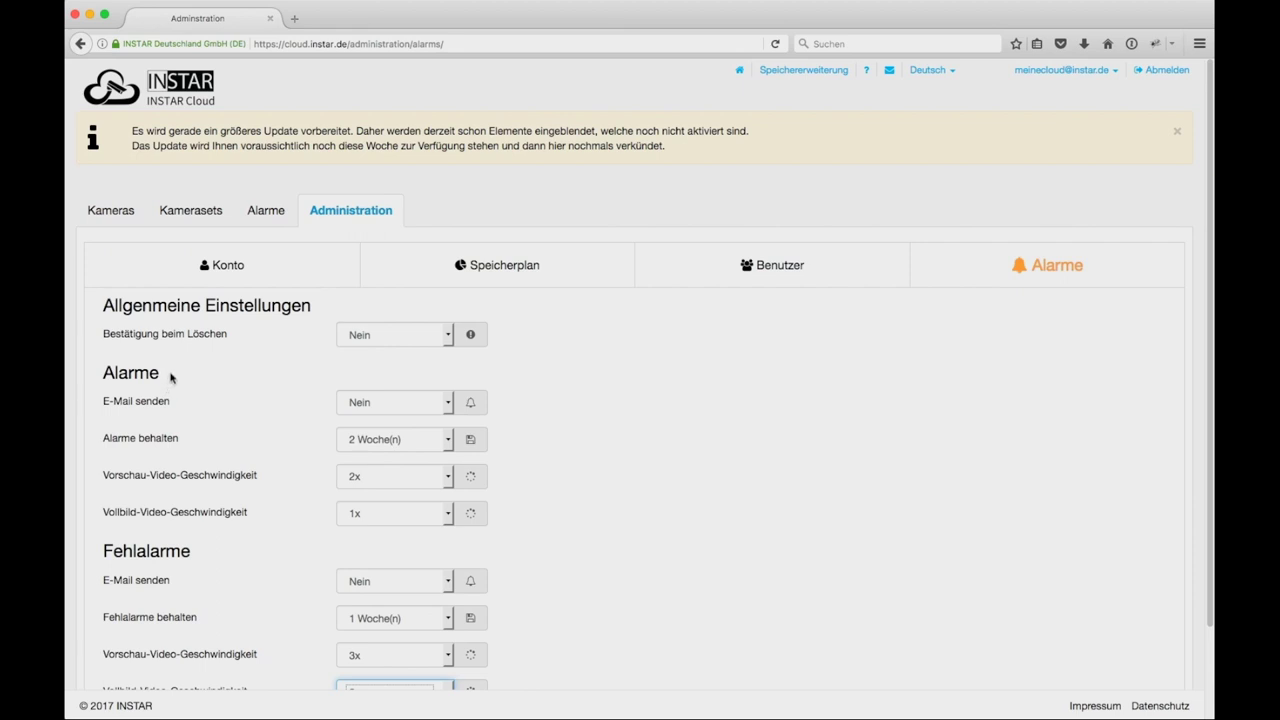
left_click(345, 44)
left_click_drag(347, 44, 284, 44)
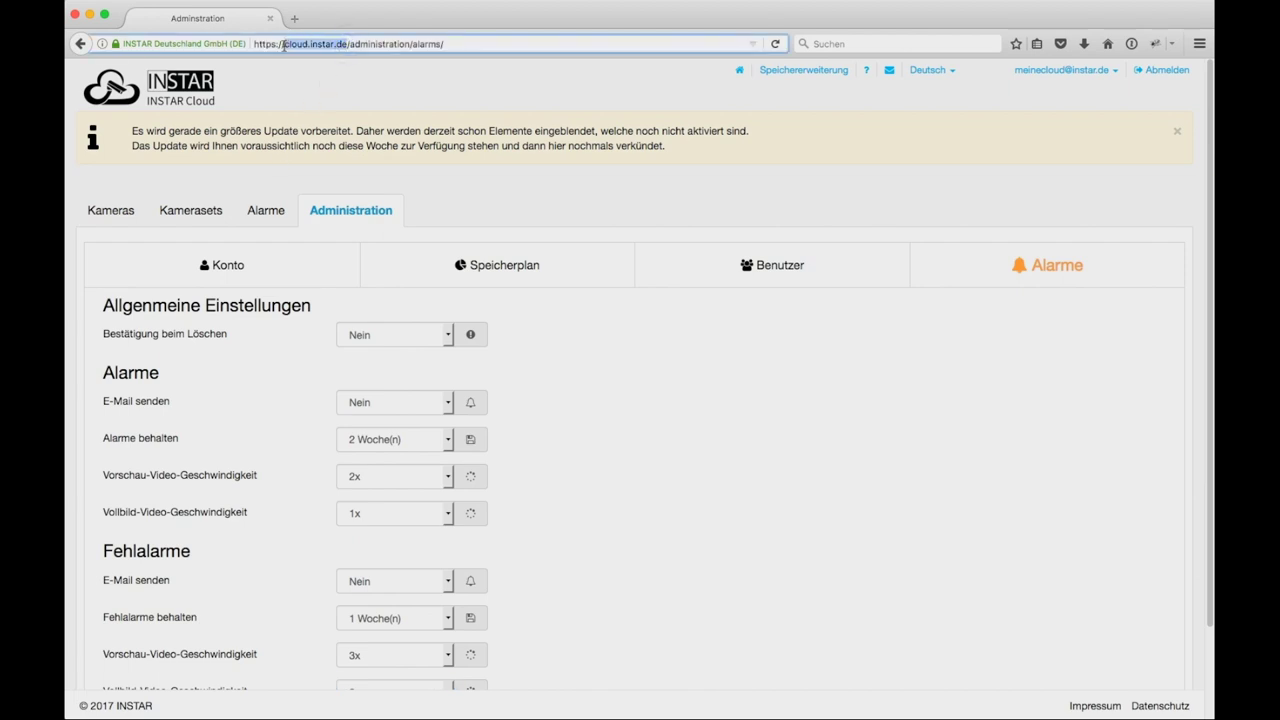